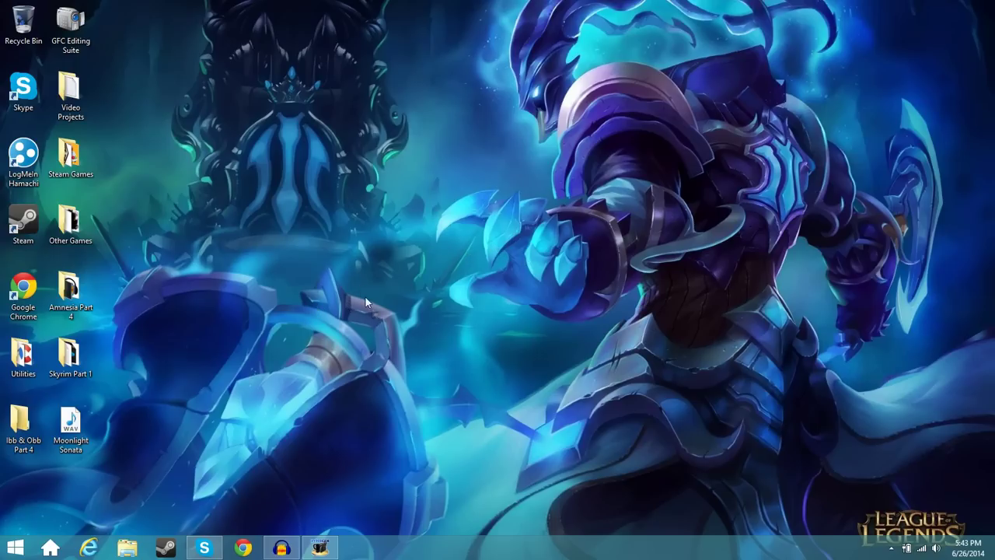
Step: Open the properties of the Windows8_OS (C:) drive from the computer's drive overview
left_click(51, 548)
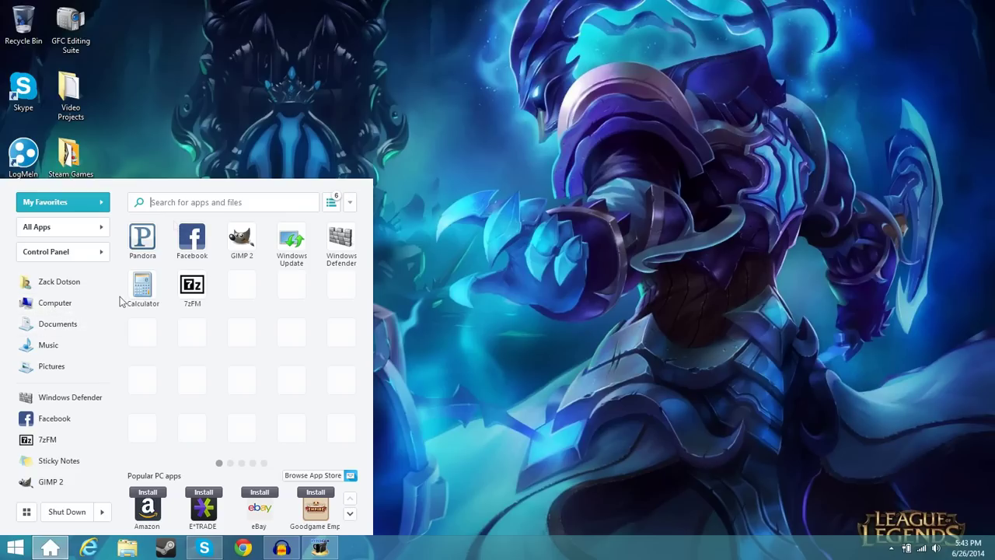
left_click(56, 305)
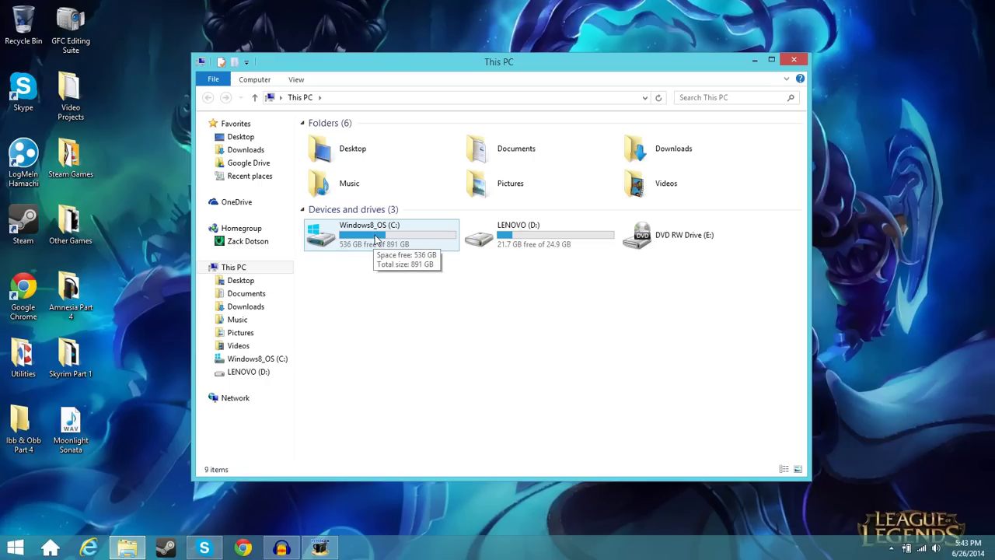
right_click(377, 240)
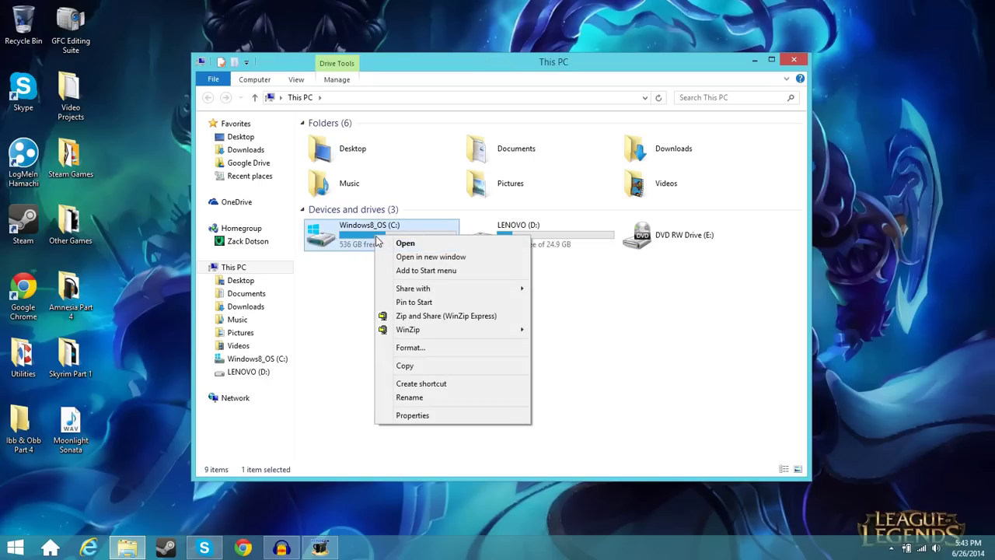
left_click(423, 416)
left_click_drag(471, 241, 465, 124)
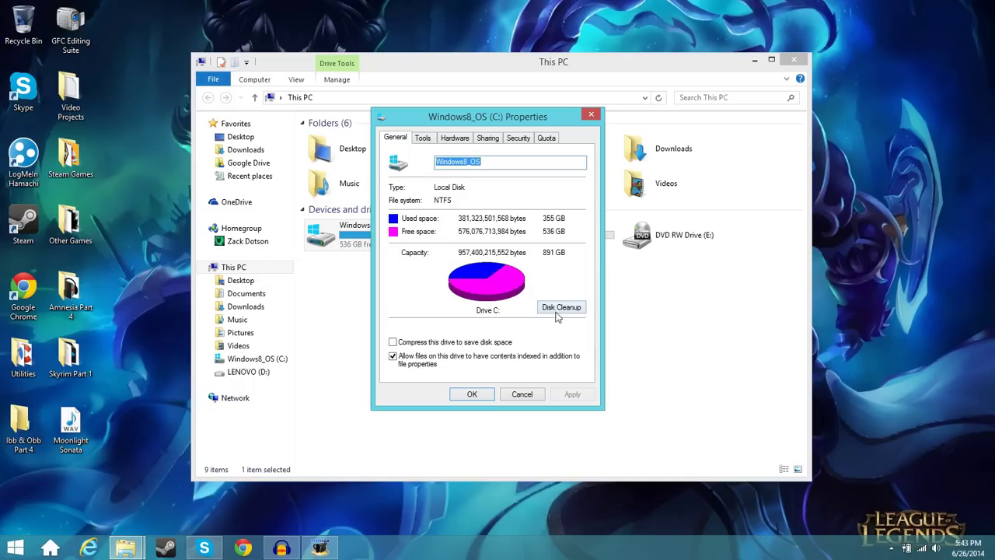
Step: Run Disk Cleanup on the C: drive, adding Temporary files and Recycle Bin to the selection, and permanently delete the files
left_click(559, 309)
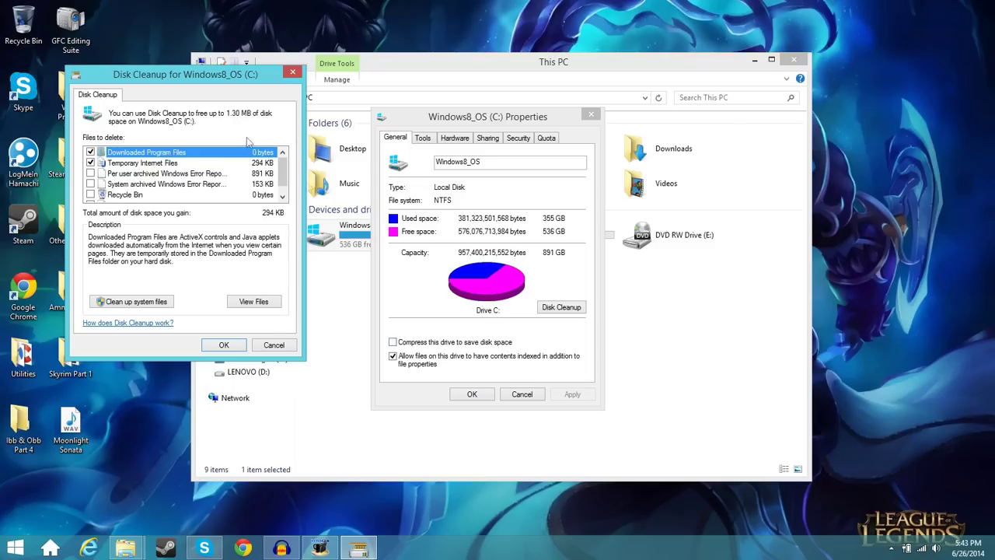
left_click_drag(197, 79, 236, 81)
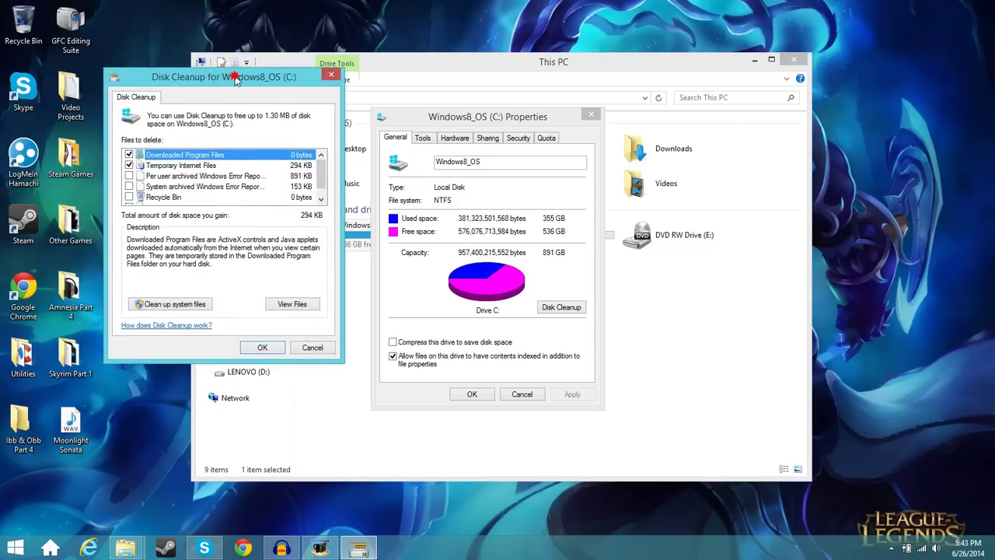
left_click(322, 200)
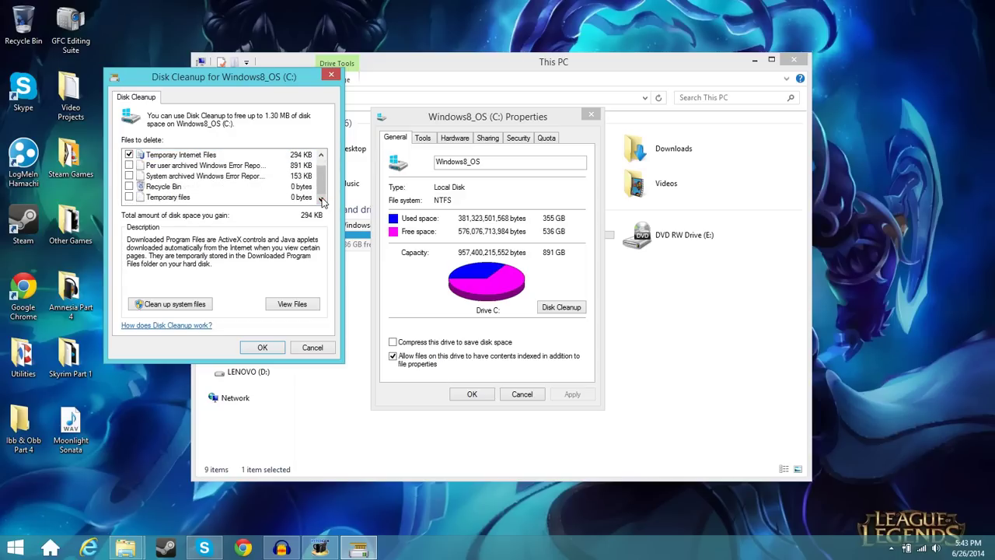
left_click(130, 198)
left_click(130, 188)
left_click(319, 189)
left_click(319, 188)
left_click_drag(319, 188, 319, 180)
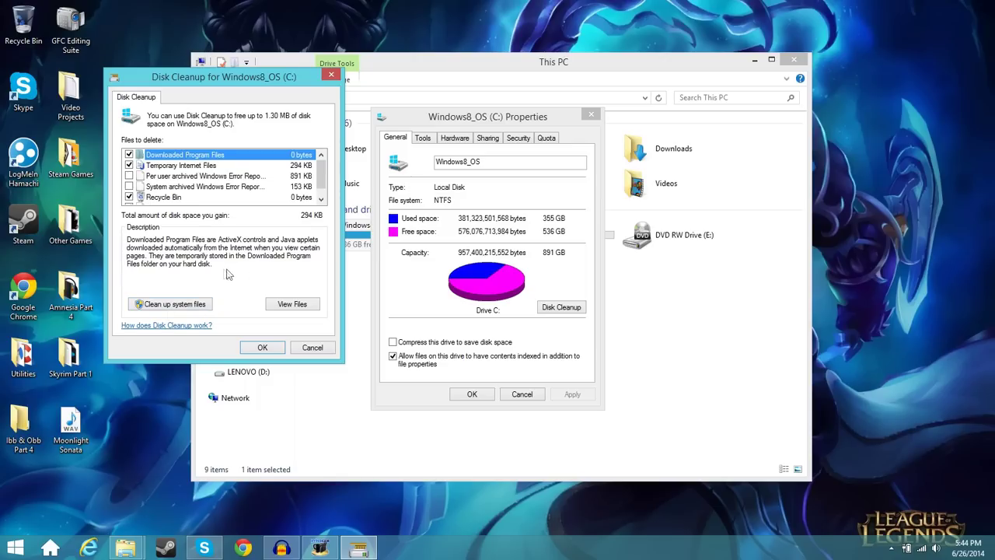
left_click(265, 350)
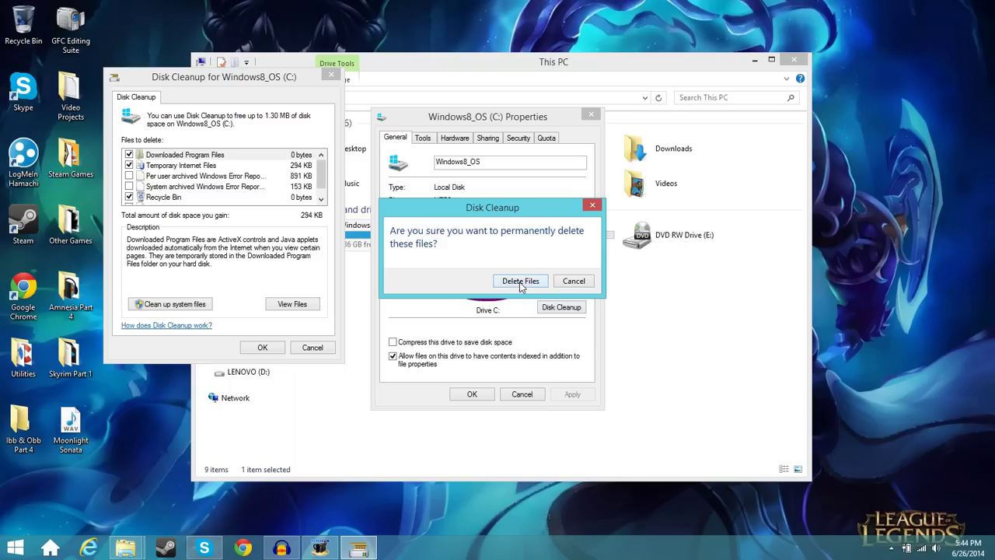
left_click(521, 281)
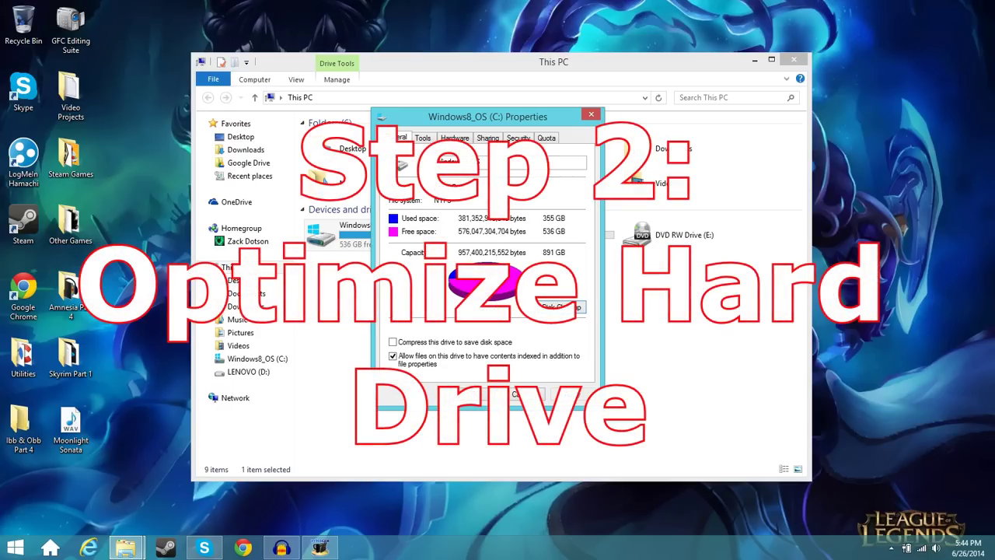
Step: Check the optimization status of the drives from the C: drive's properties, and close all the drive windows
left_click(425, 140)
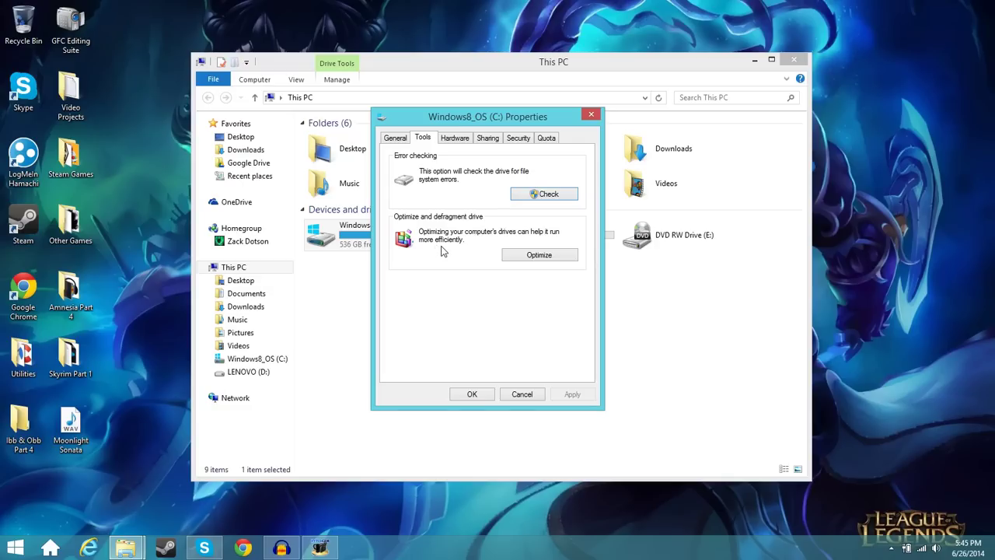
left_click(539, 256)
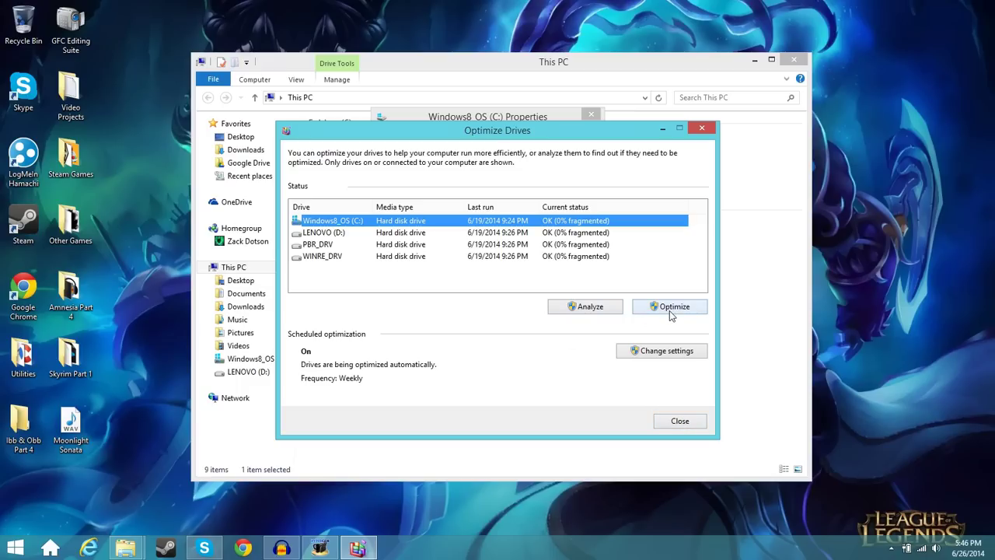
left_click(680, 421)
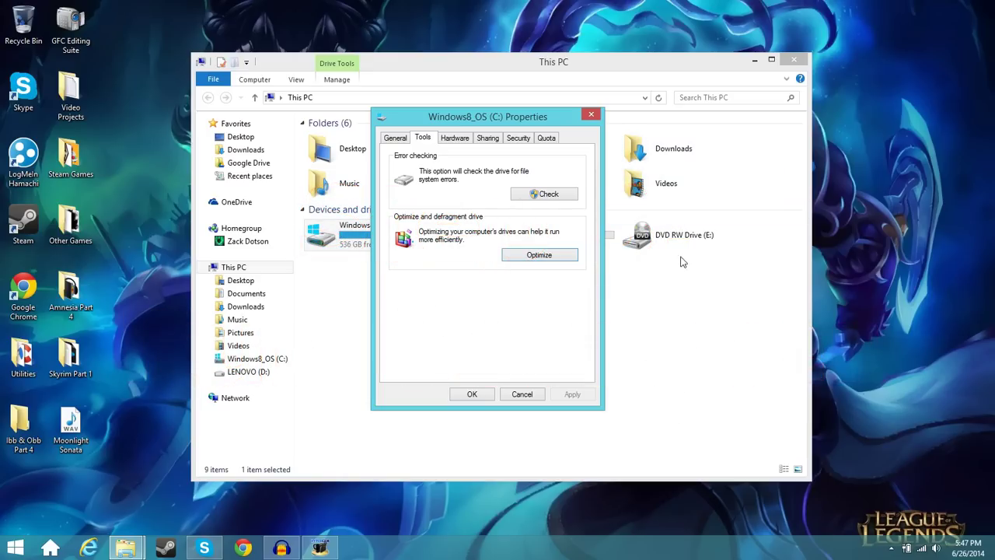
left_click(483, 395)
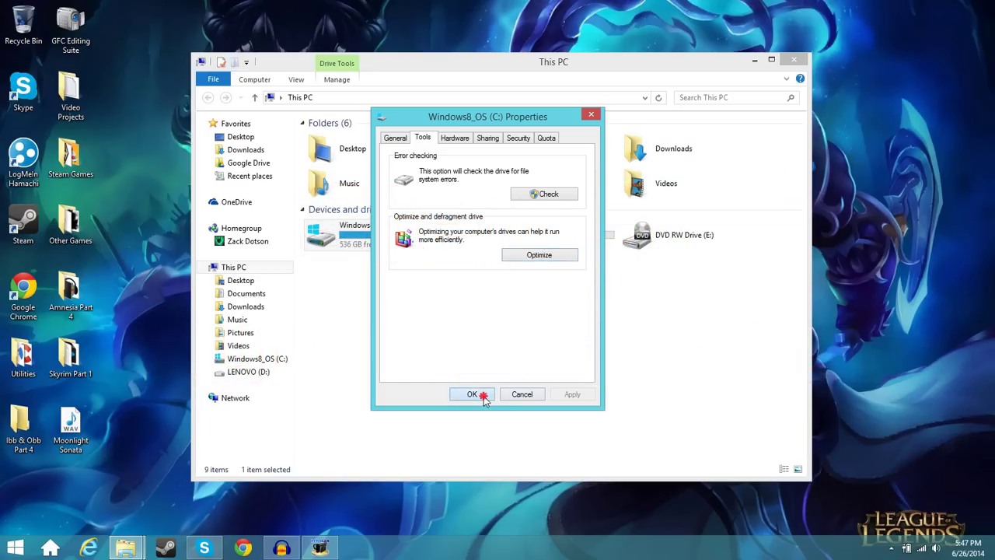
left_click(795, 61)
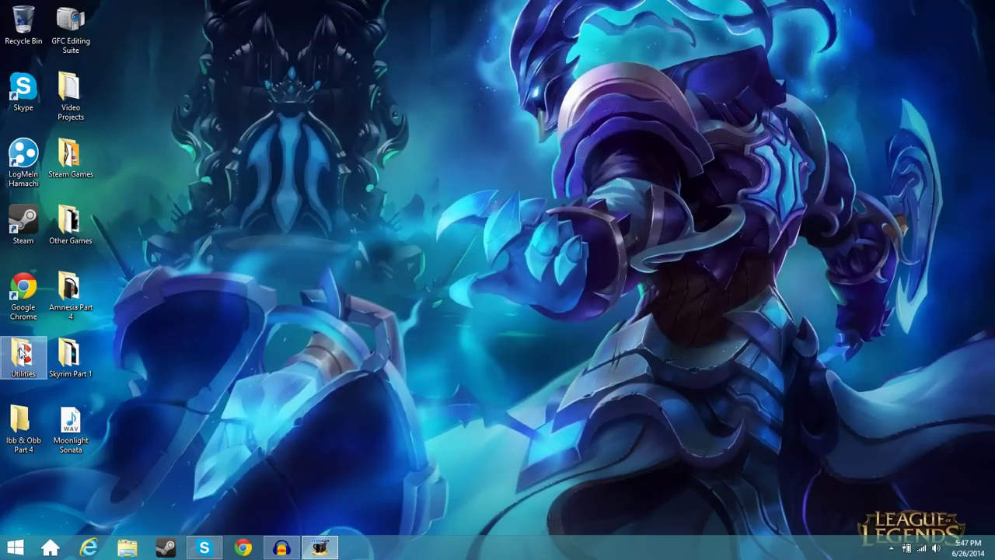
Step: Launch CCleaner from the desktop's Utilities folder and minimize the folder window
double_click(23, 353)
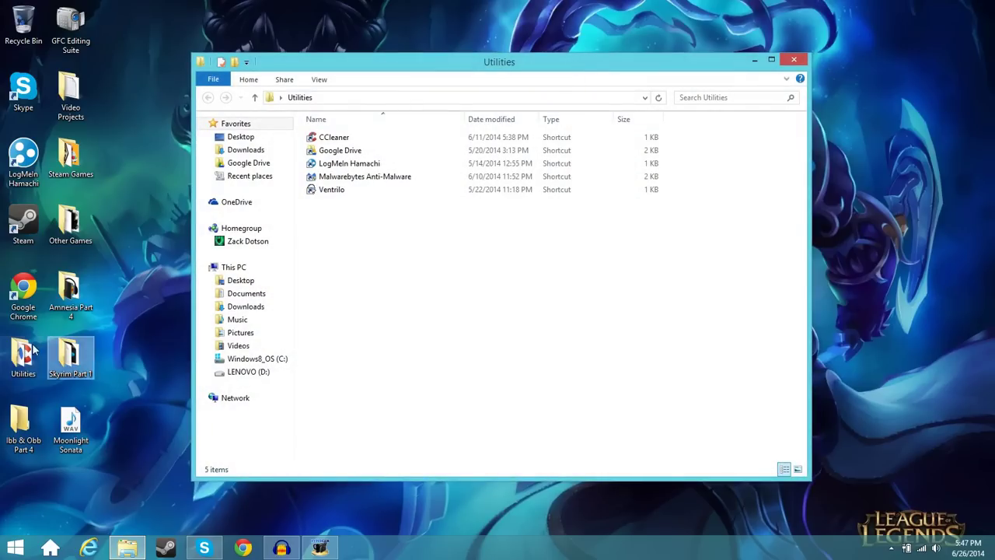
left_click(366, 141)
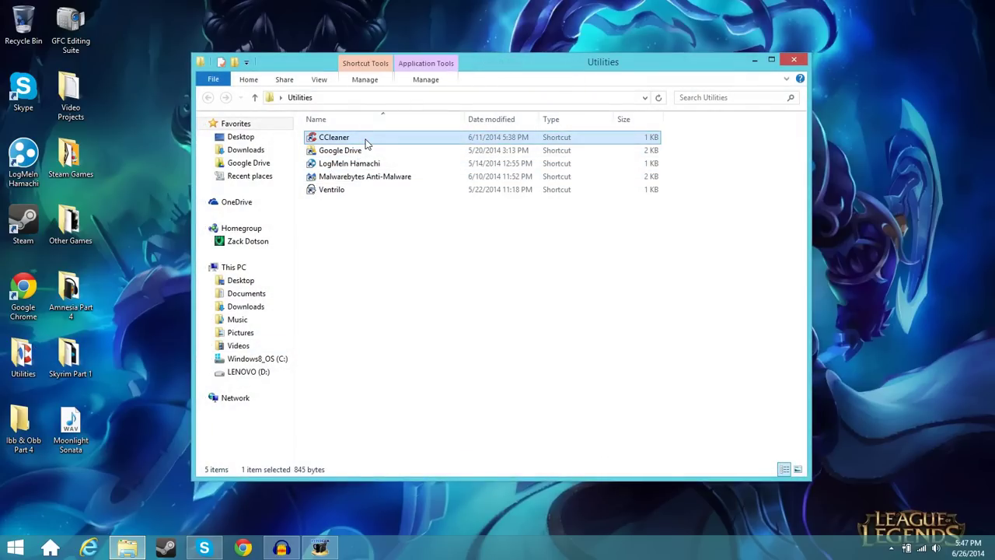
double_click(385, 142)
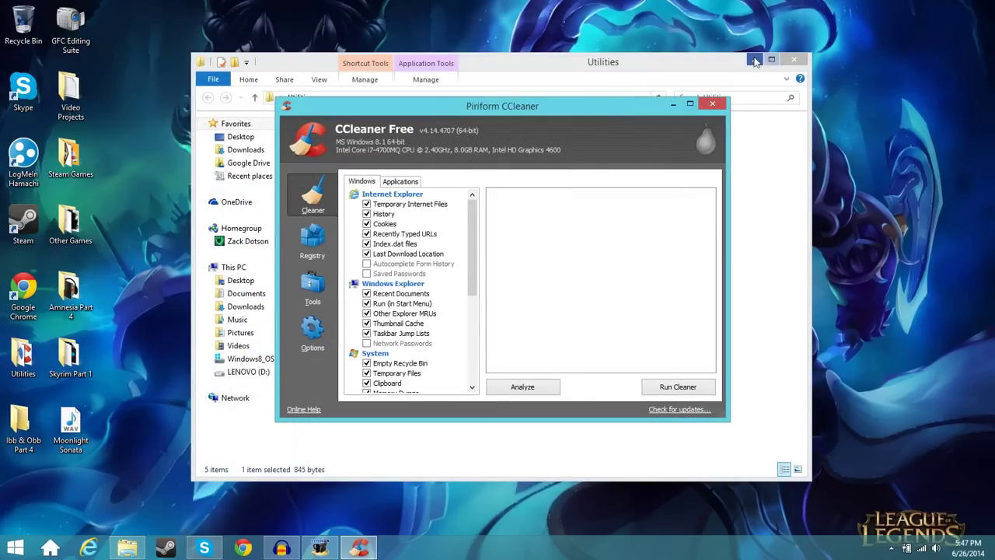
left_click(755, 61)
left_click_drag(564, 109, 565, 96)
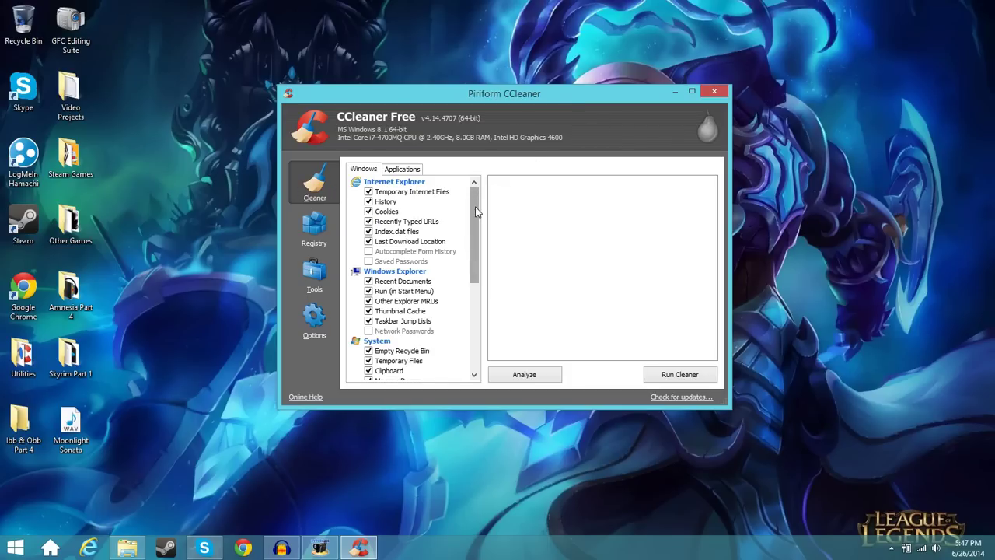
Step: Review the Cleaner's selected items for both Windows and Applications
left_click_drag(477, 211, 471, 188)
left_click(399, 171)
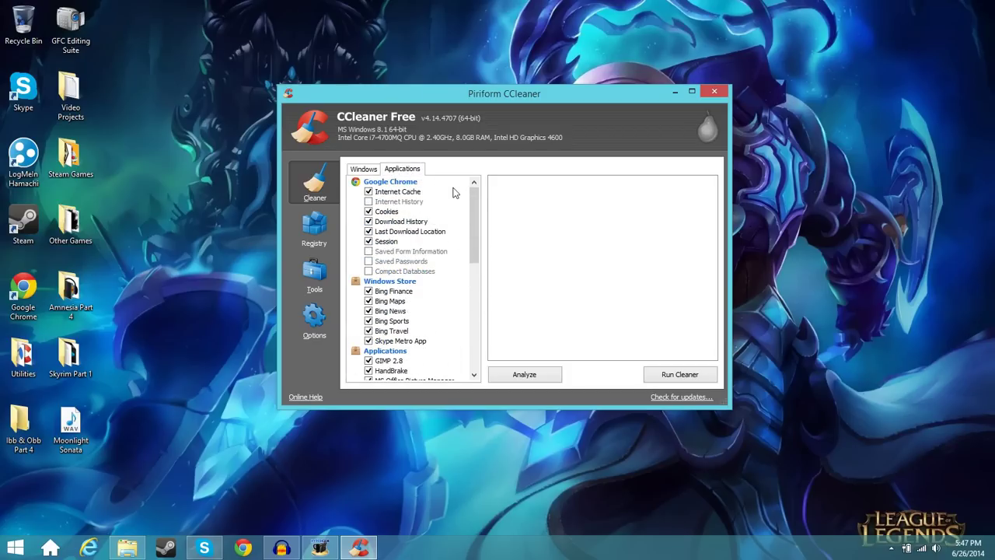
left_click_drag(474, 210, 476, 258)
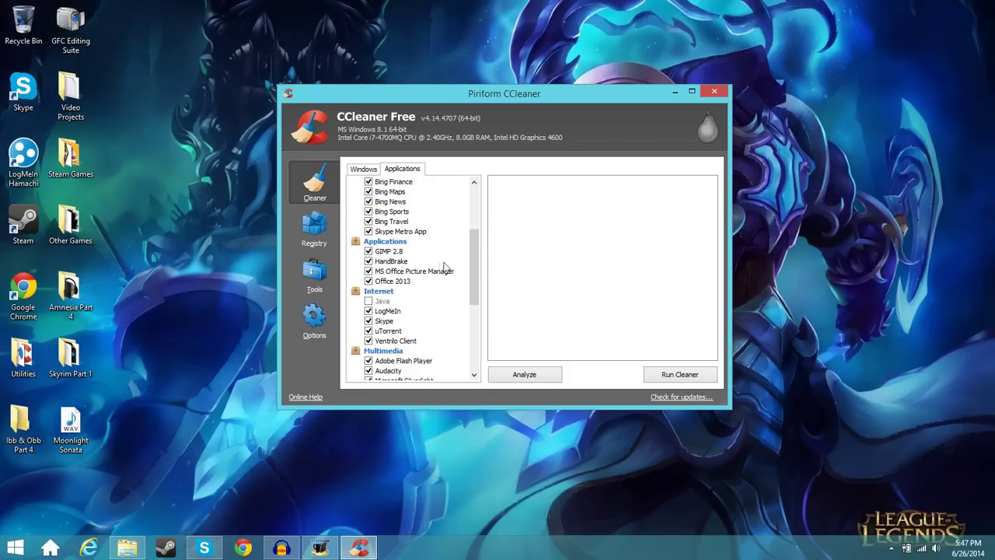
left_click_drag(475, 259, 471, 208)
left_click(370, 170)
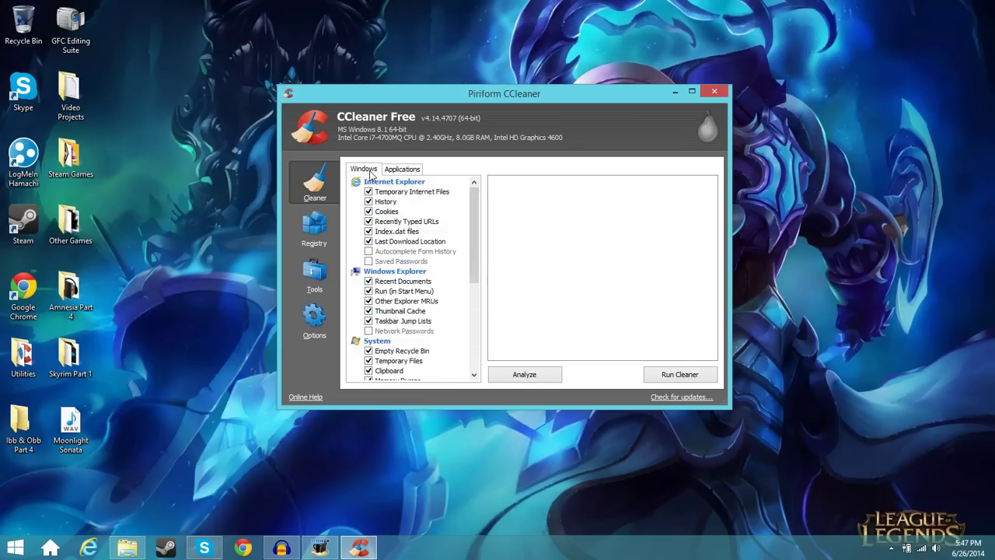
Step: Analyze the system with the selected Cleaner items and run the cleaning, permanently deleting the found files
left_click(533, 376)
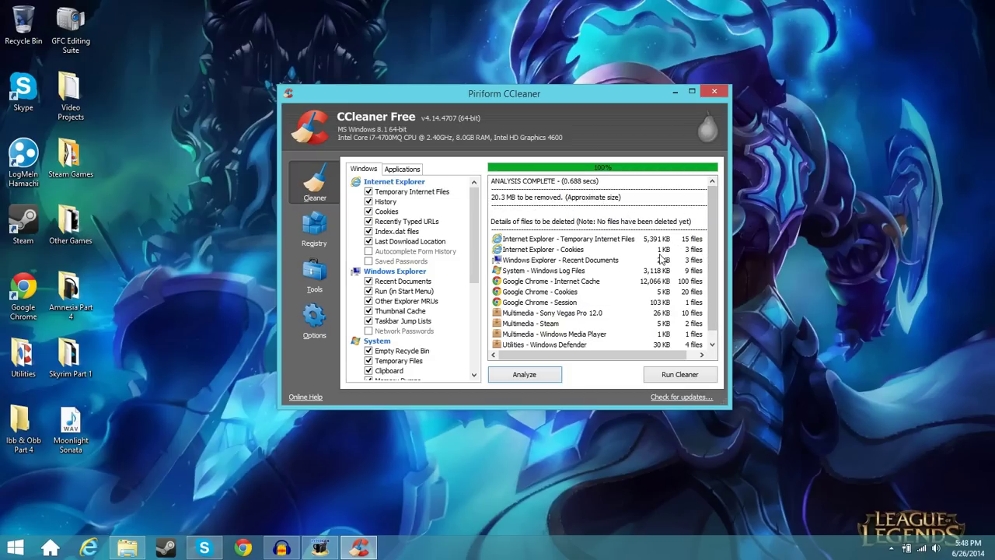
left_click(687, 381)
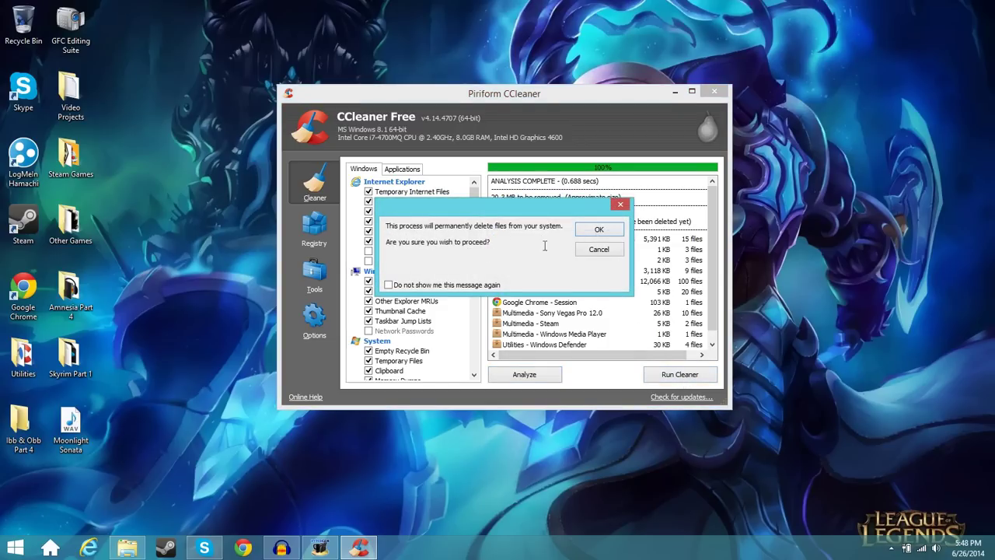
left_click(600, 231)
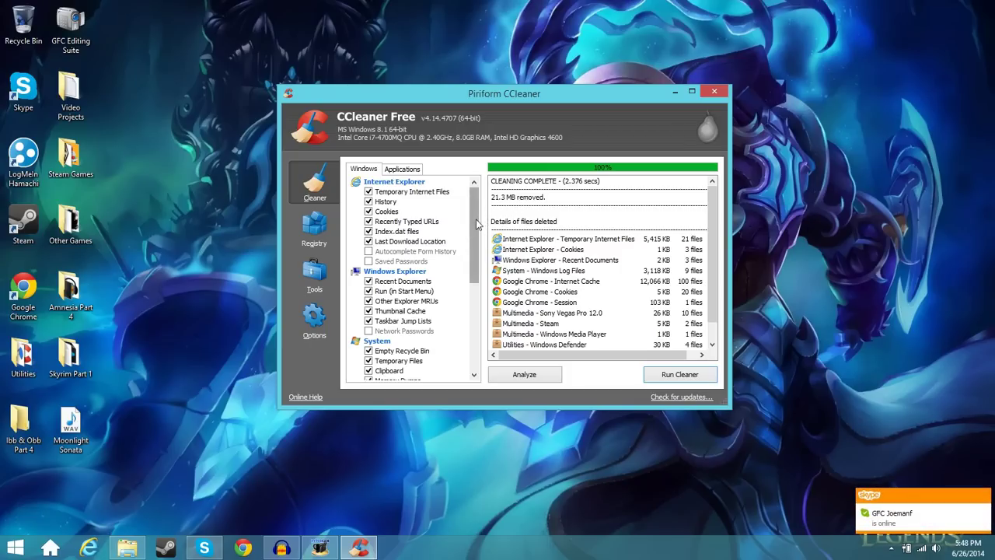
mouse_move(474, 224)
left_mouse_down()
mouse_move(482, 317)
mouse_move(477, 224)
left_mouse_up()
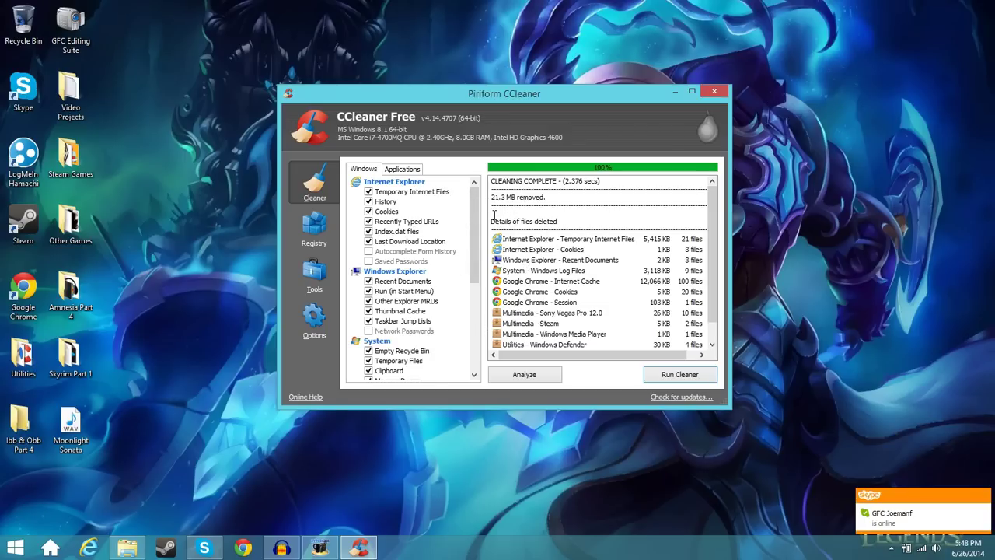
Step: Look over the Registry cleaner and the Uninstall and Startup program lists, and close CCleaner
left_click(315, 230)
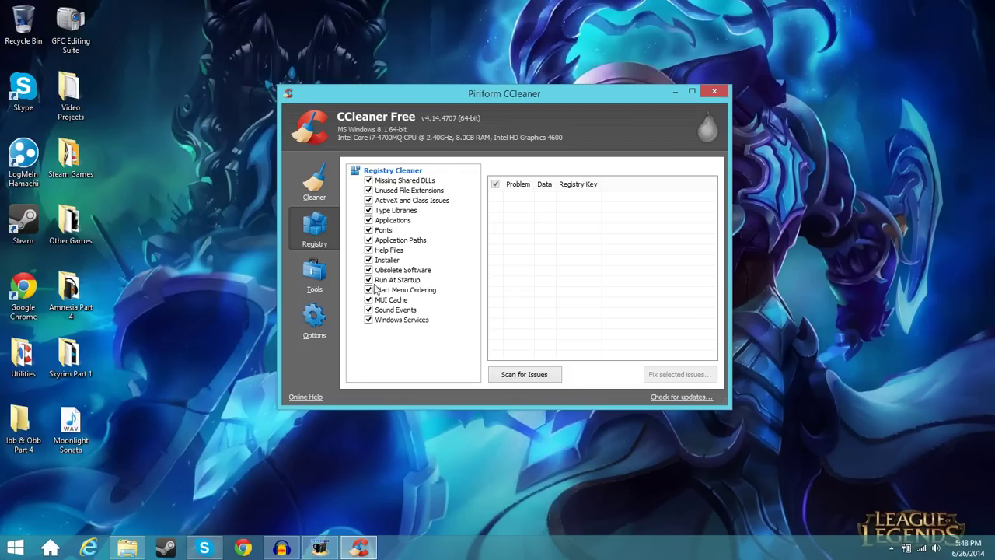
left_click(315, 276)
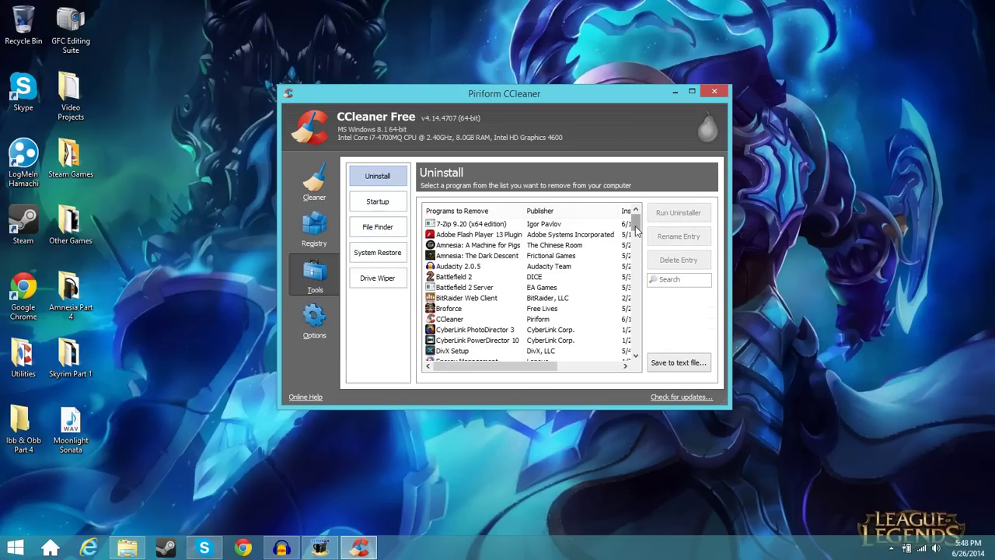
left_click(378, 201)
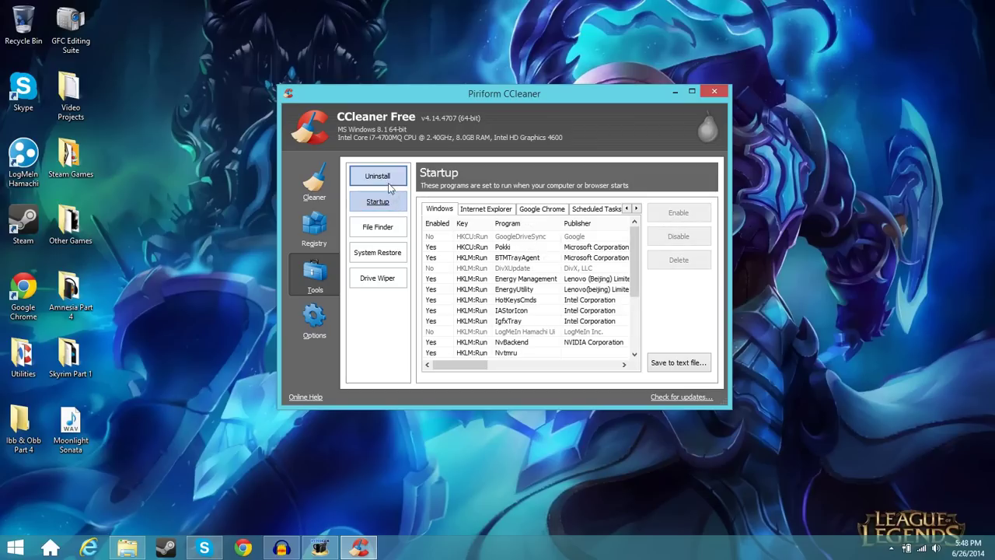
left_click(387, 181)
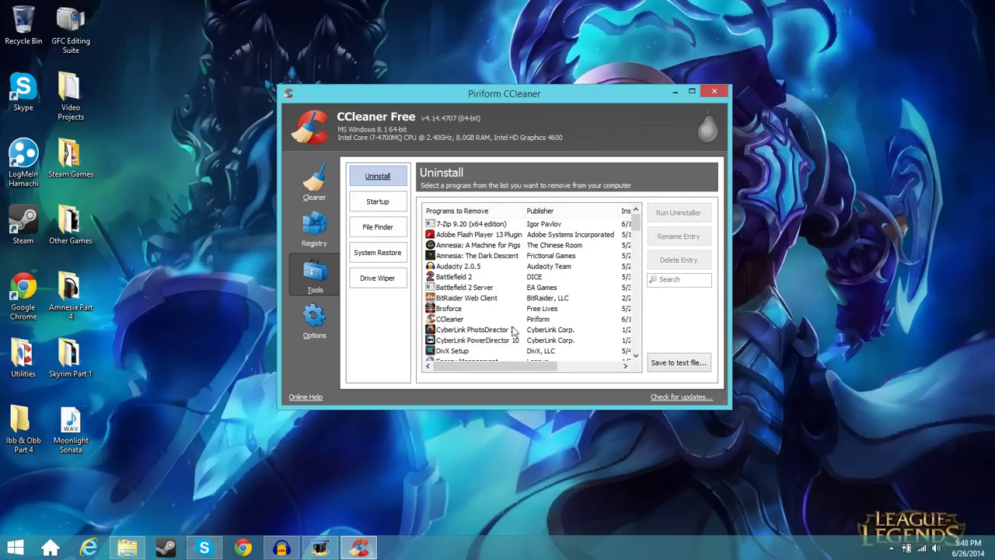
left_click(379, 202)
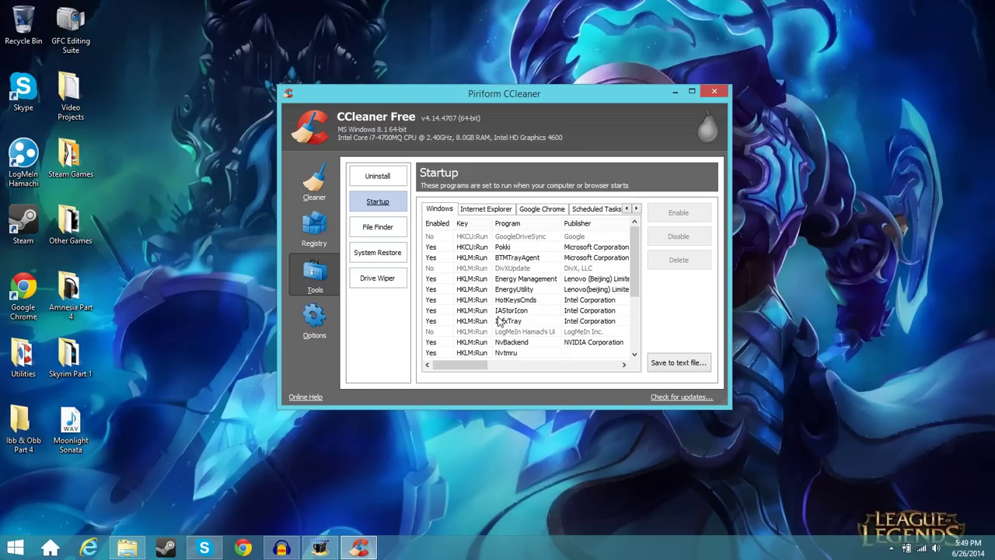
left_click(714, 93)
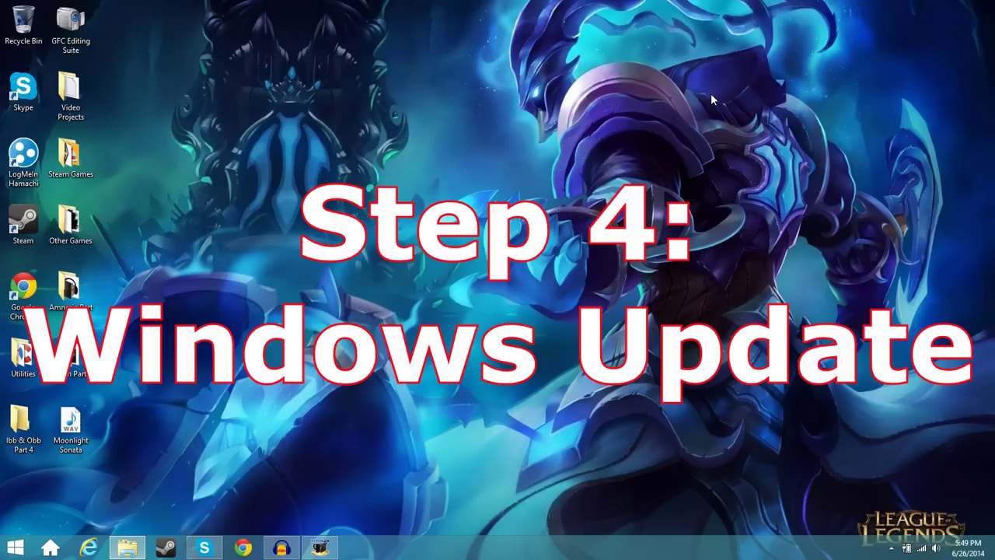
Step: Search the computer for "windows update" and open Windows Update from the Control Panel results
left_click(50, 549)
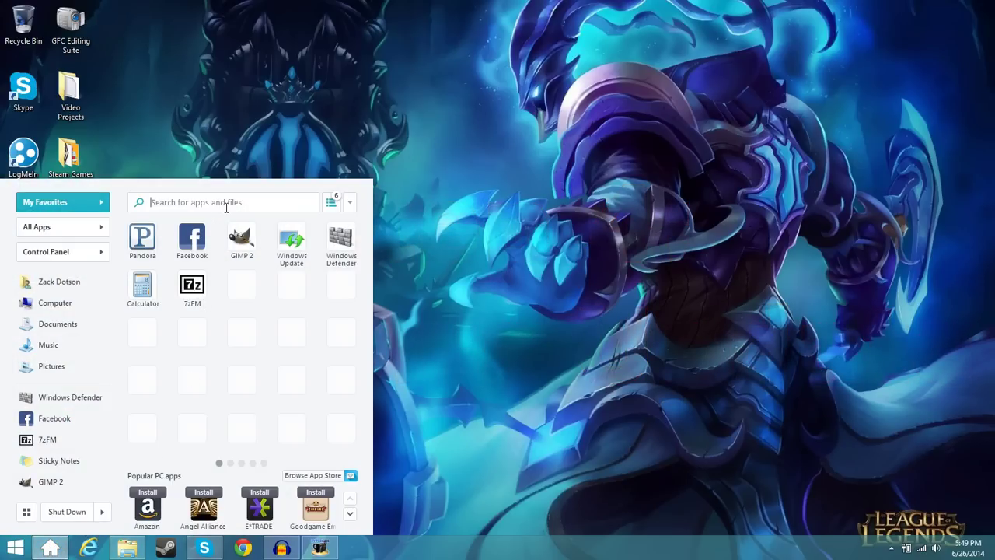
type("windows update")
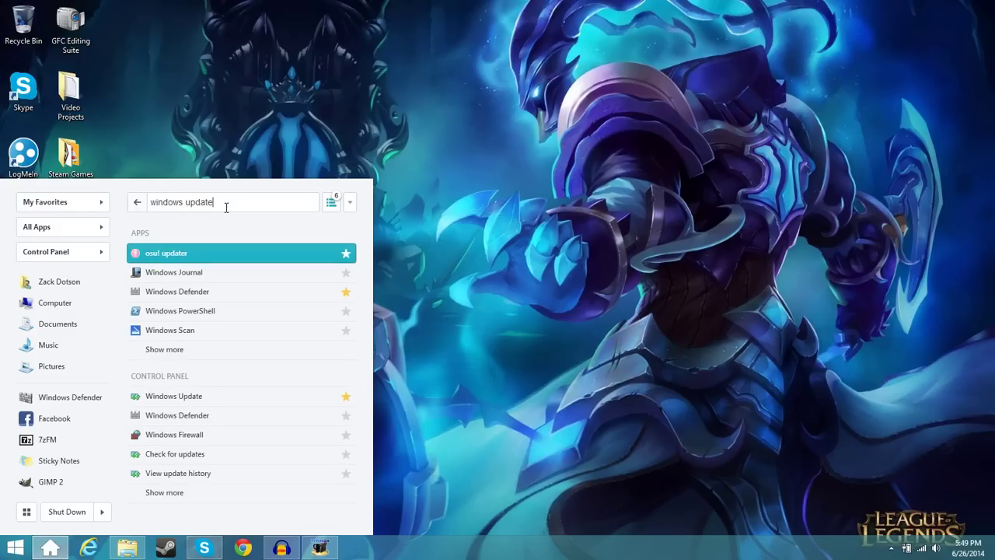
left_click(177, 397)
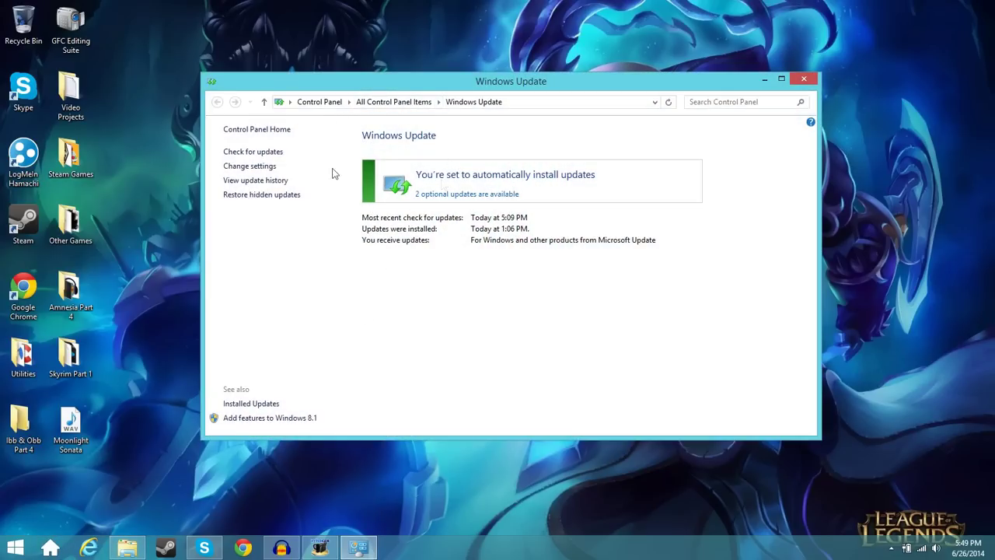
Step: Check for new Windows updates and review the optional Bing Bar 7.3 and Bing Desktop v1.3.4 updates, returning to the Windows Update overview
left_click(248, 152)
left_click(470, 200)
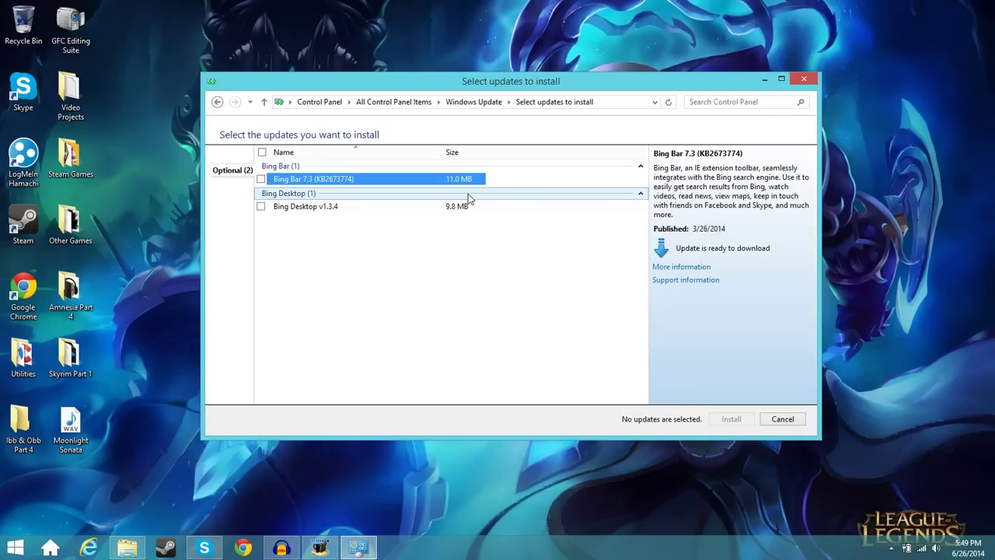
left_click(328, 209)
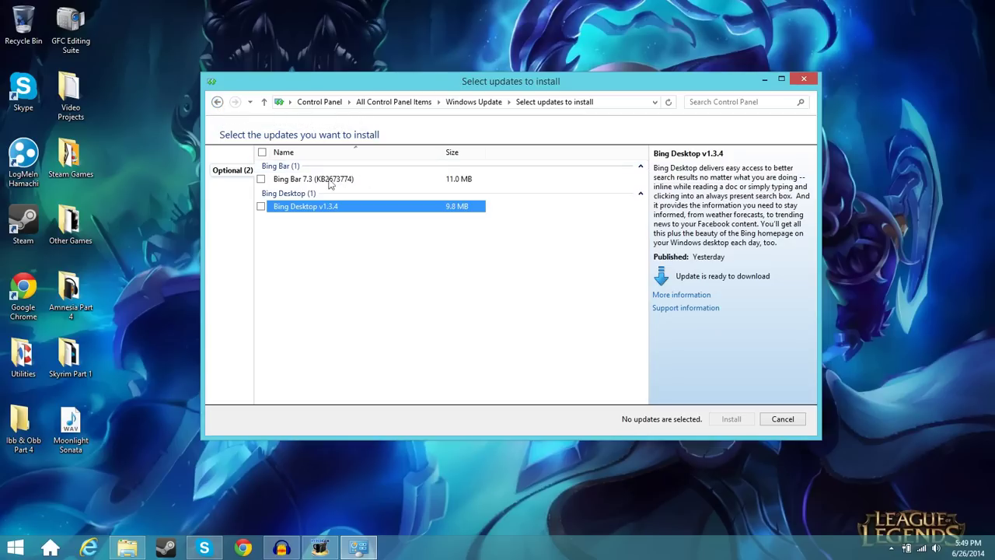
left_click(218, 103)
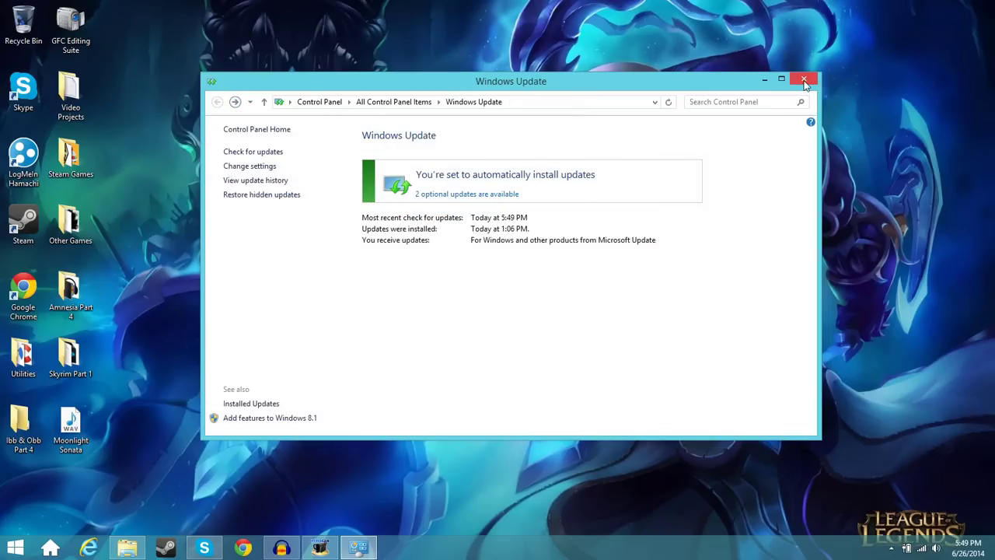
left_click(477, 198)
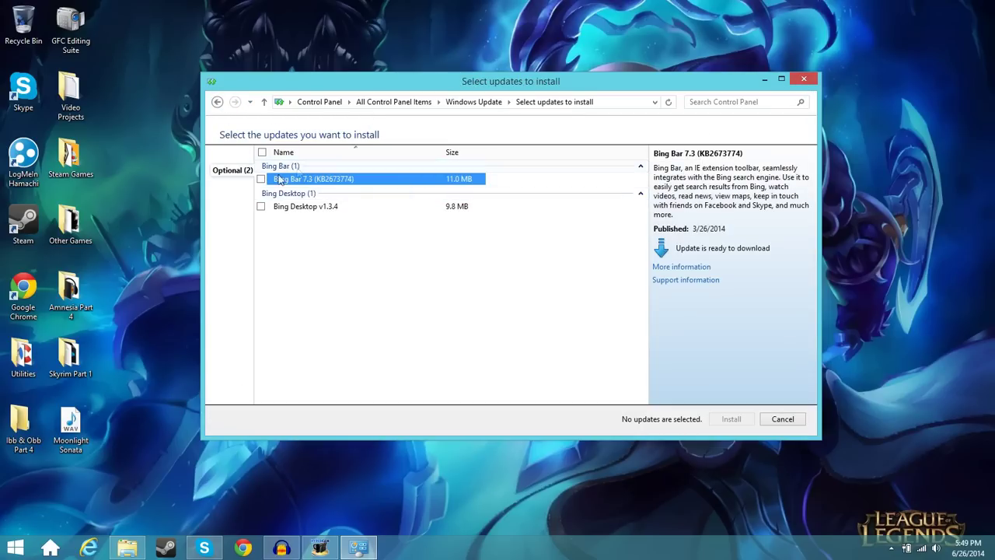
left_click(260, 179)
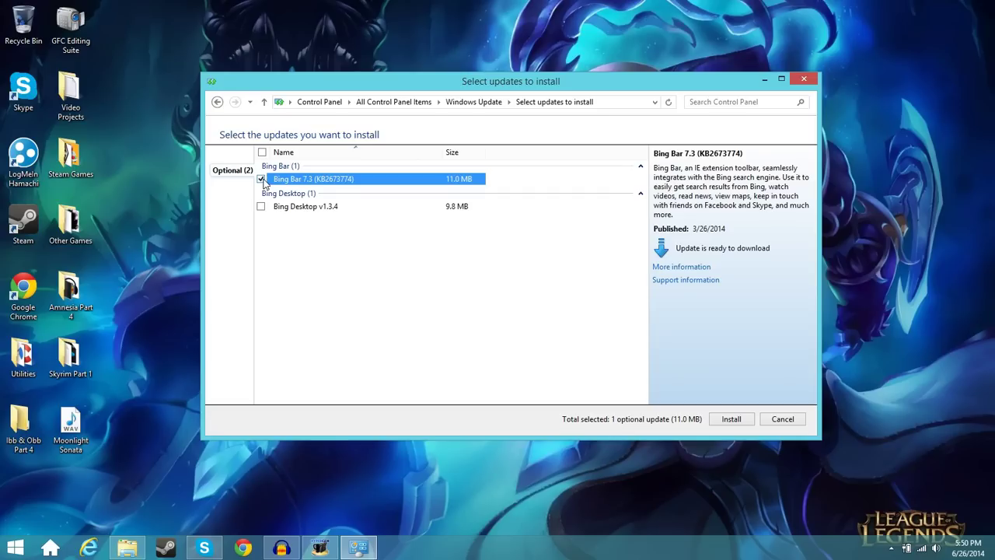
left_click(262, 179)
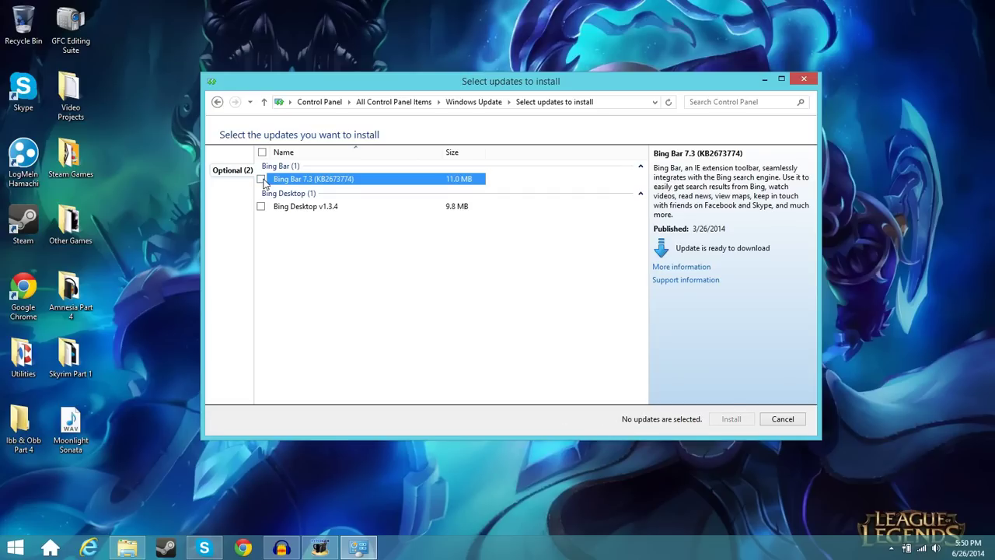
left_click(217, 102)
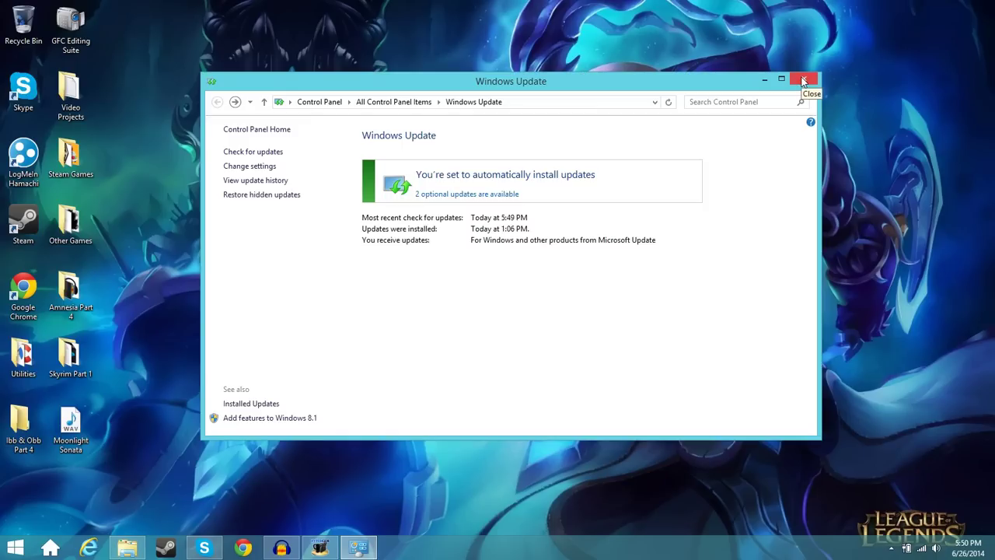
Step: Close Windows Update and open Windows Defender by searching the computer for "windows defender"
left_click(810, 91)
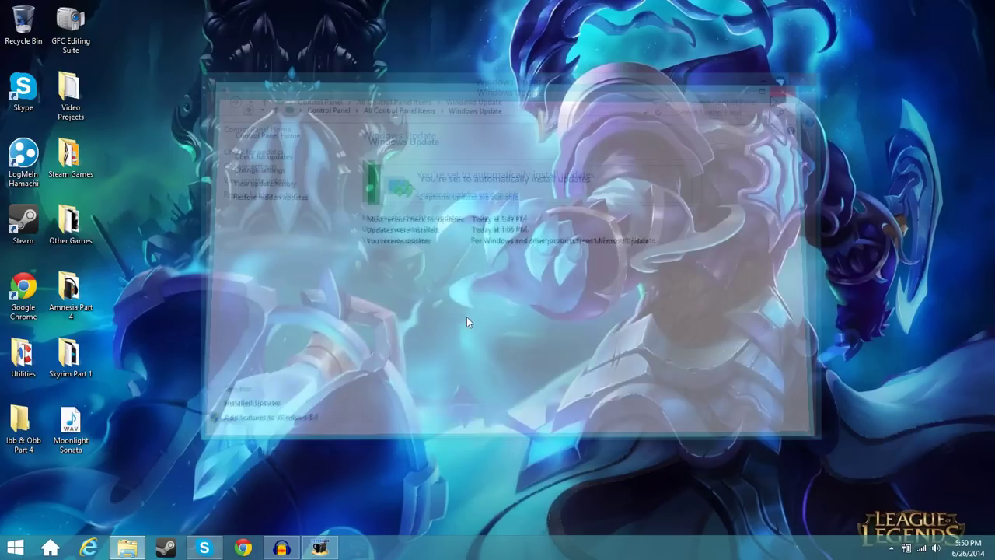
left_click(49, 548)
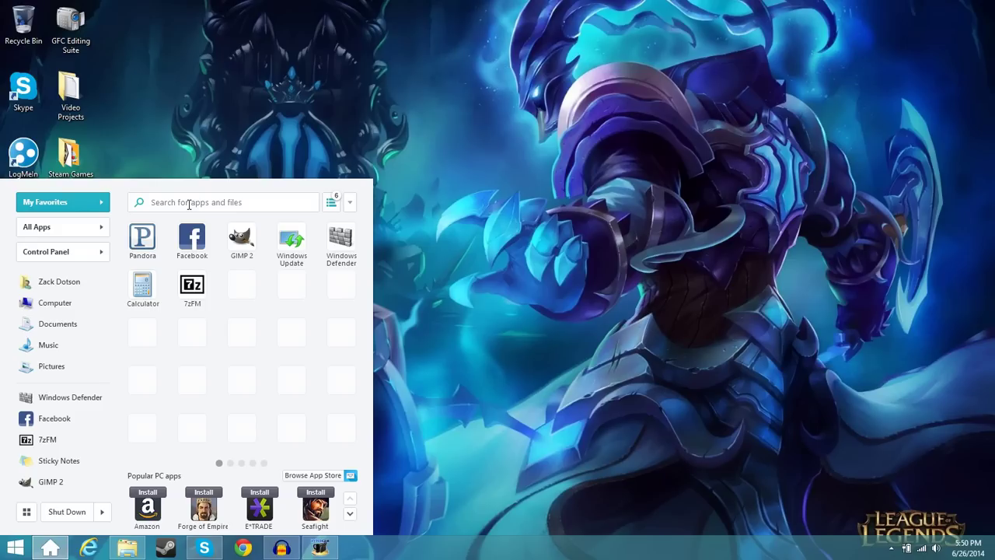
type("windows ")
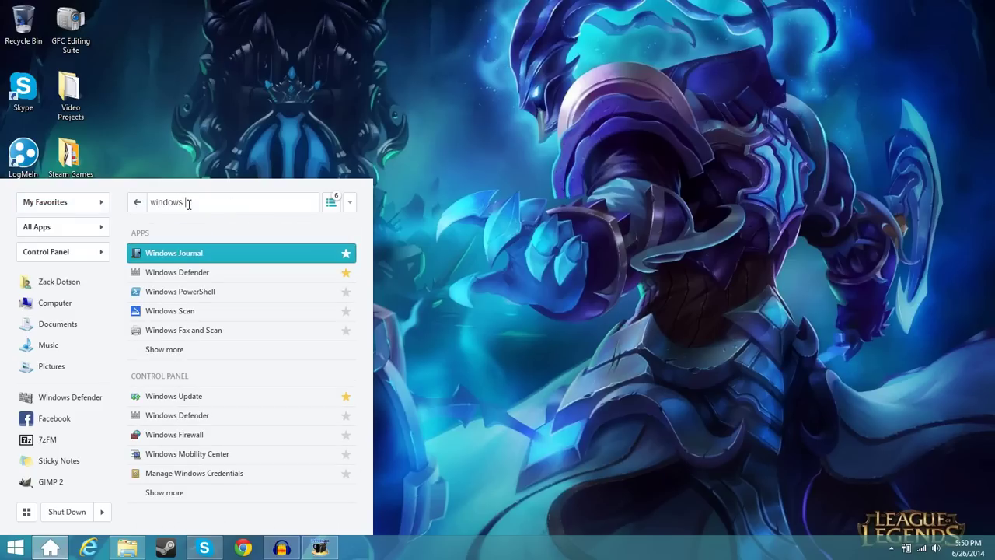
type("defender")
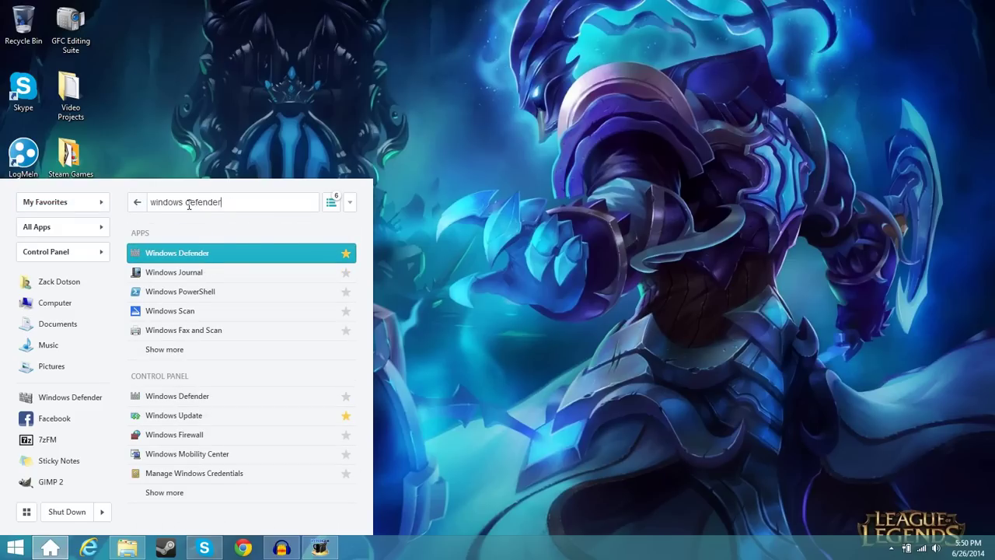
left_click(202, 252)
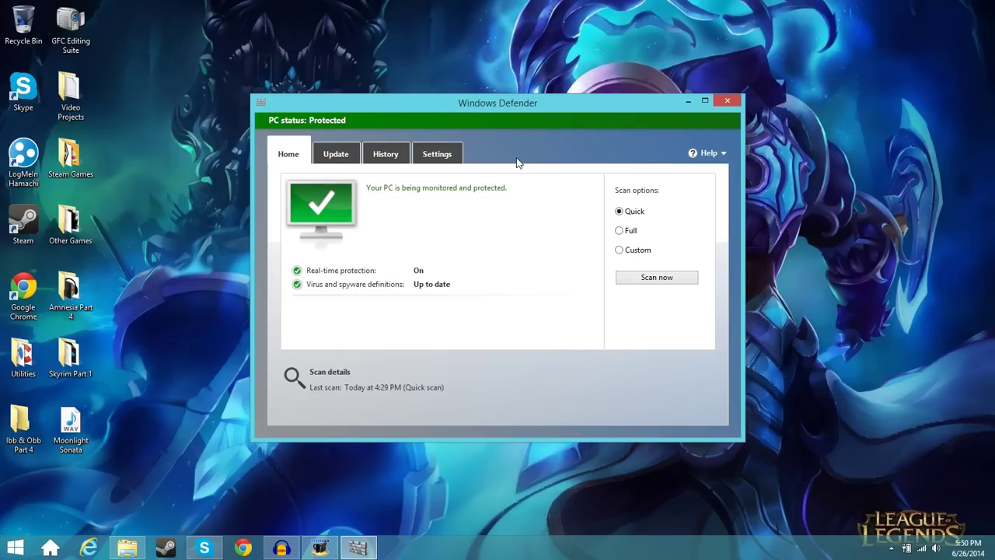
Step: Review the virus and spyware definition updates and the scan options in Windows Defender, and close it
left_click(336, 154)
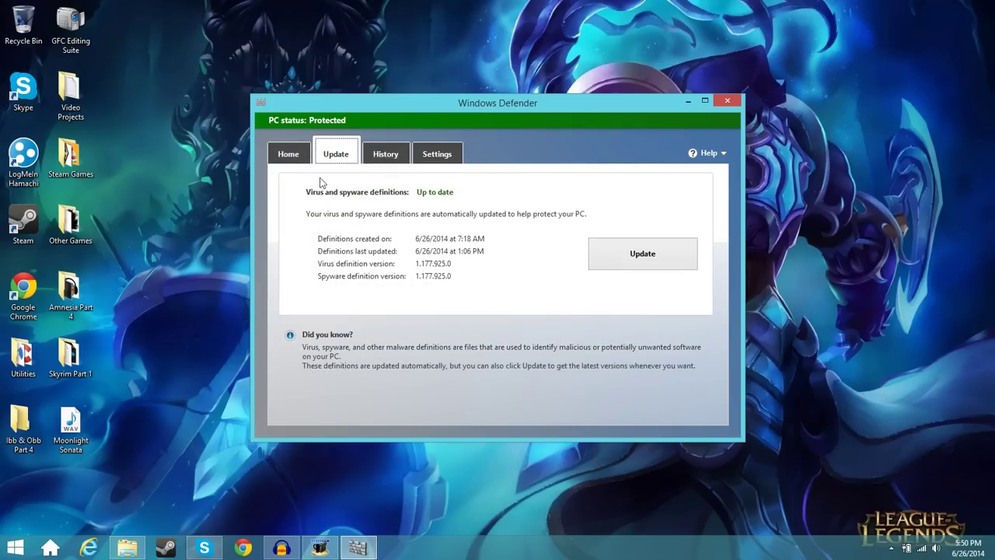
left_click(642, 261)
left_click(290, 155)
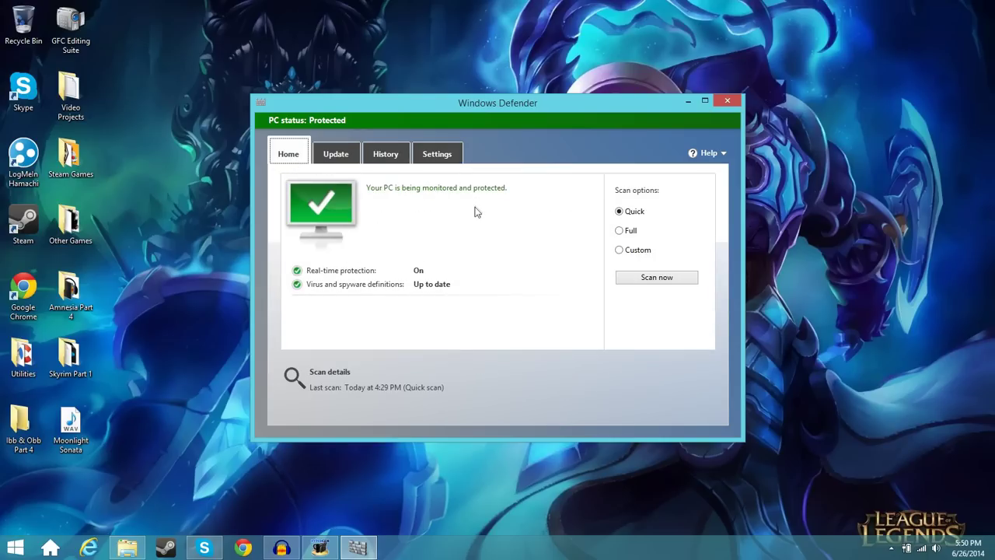
mouse_move(634, 209)
left_click(728, 101)
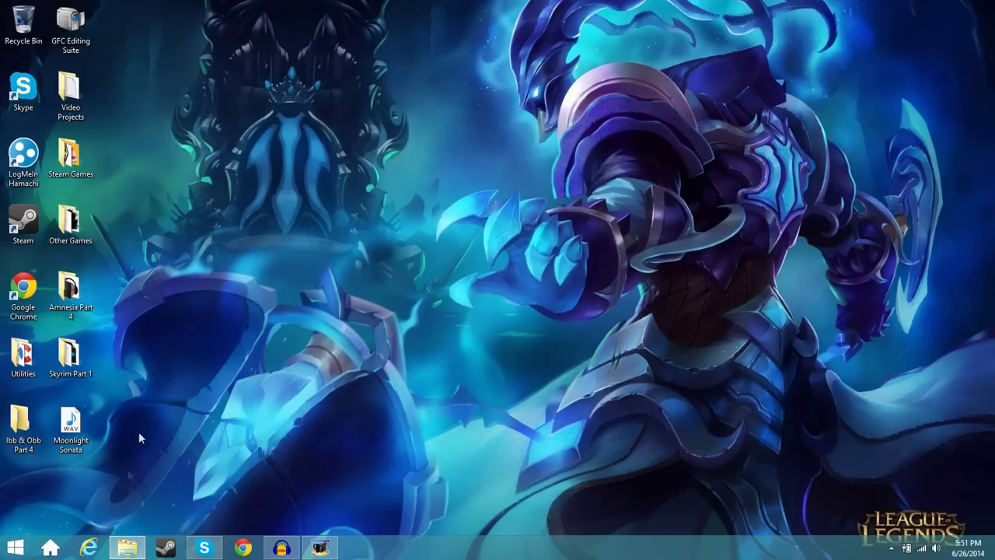
Step: Open Malwarebytes Anti-Malware from the Utilities folder and close the folder window
left_click(128, 549)
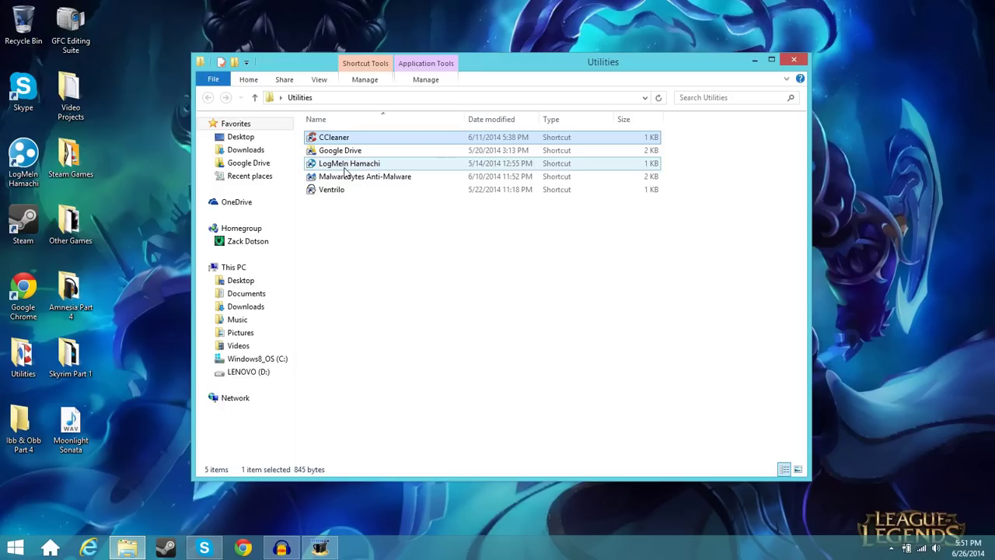
left_click(357, 178)
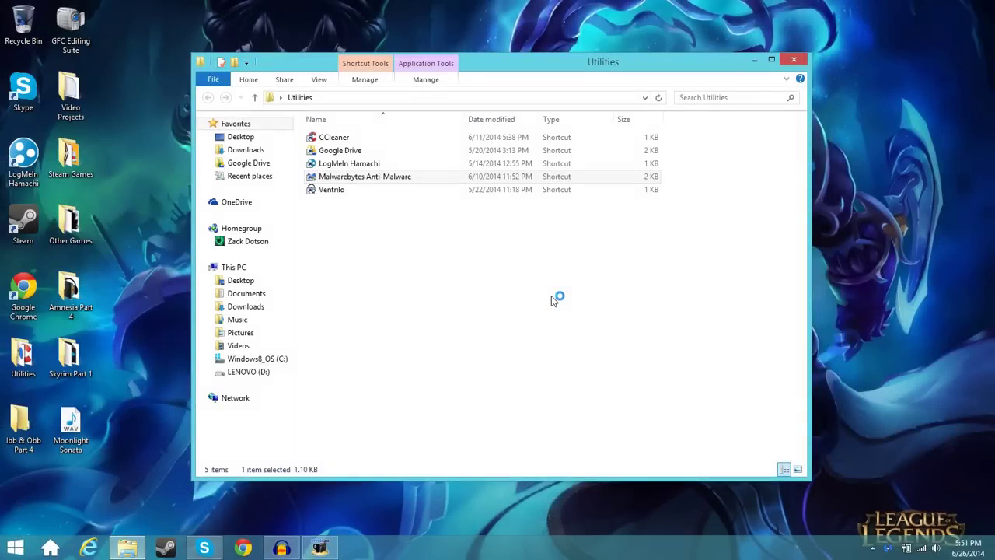
left_click(793, 60)
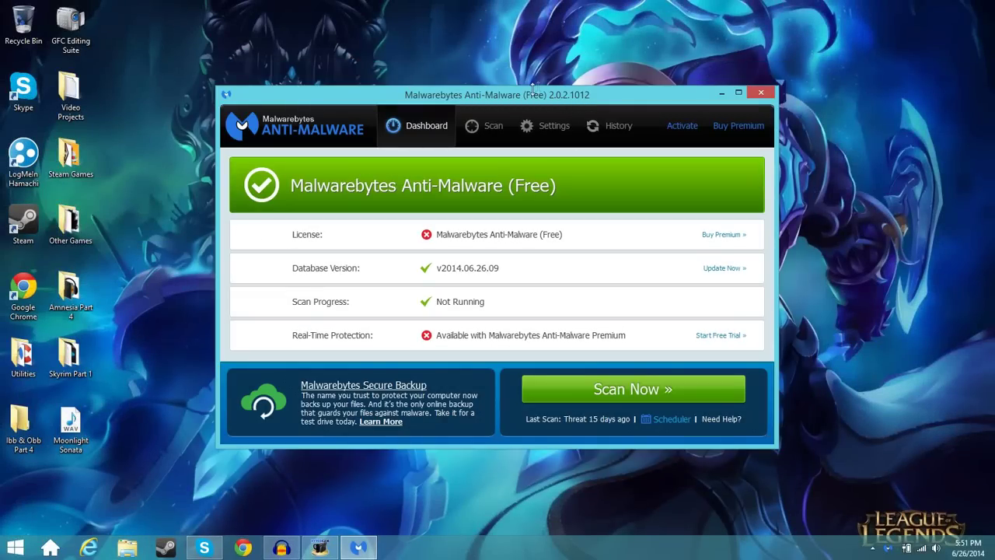
Step: Look over the Malwarebytes Anti-Malware dashboard, including the database update and scan options, and close the program
left_click_drag(527, 98, 526, 90)
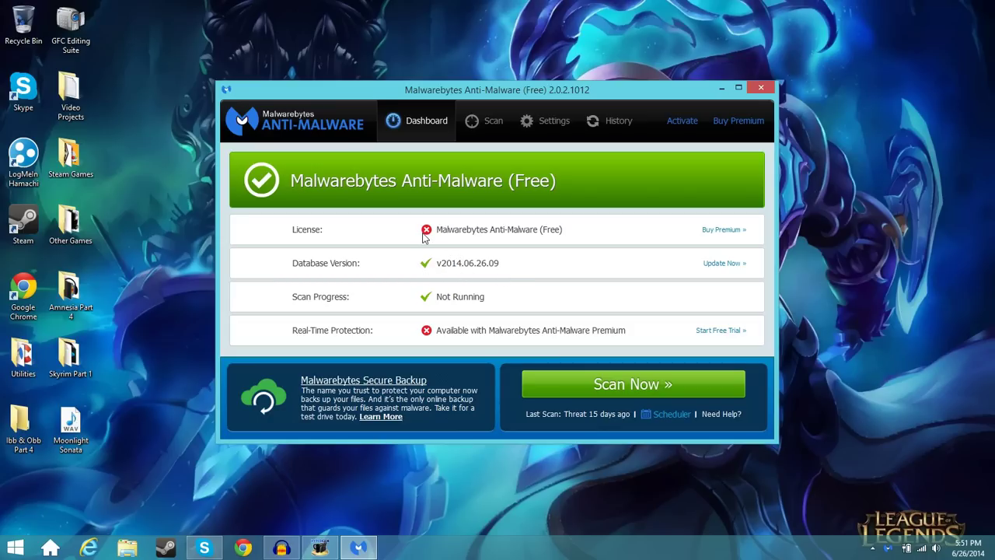
left_click(723, 267)
left_click(757, 88)
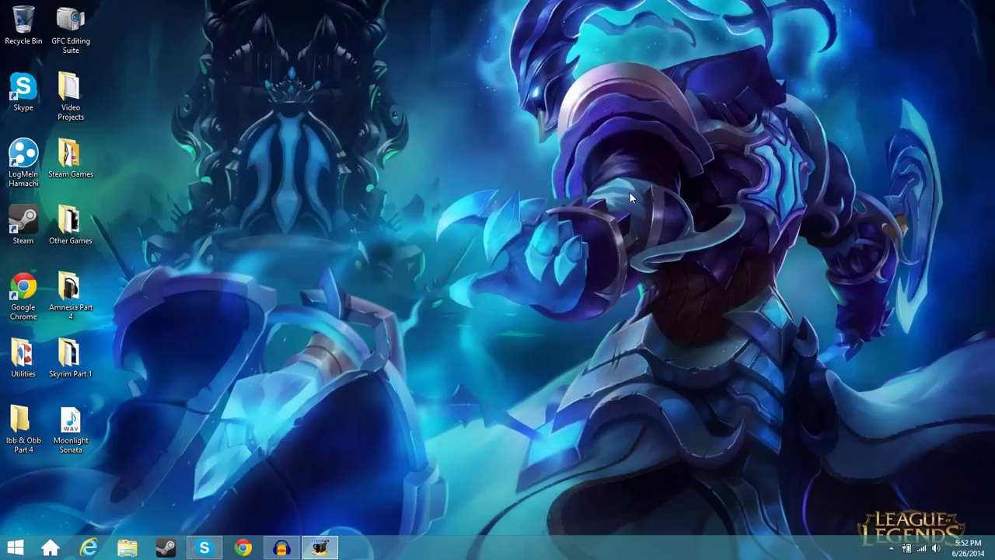